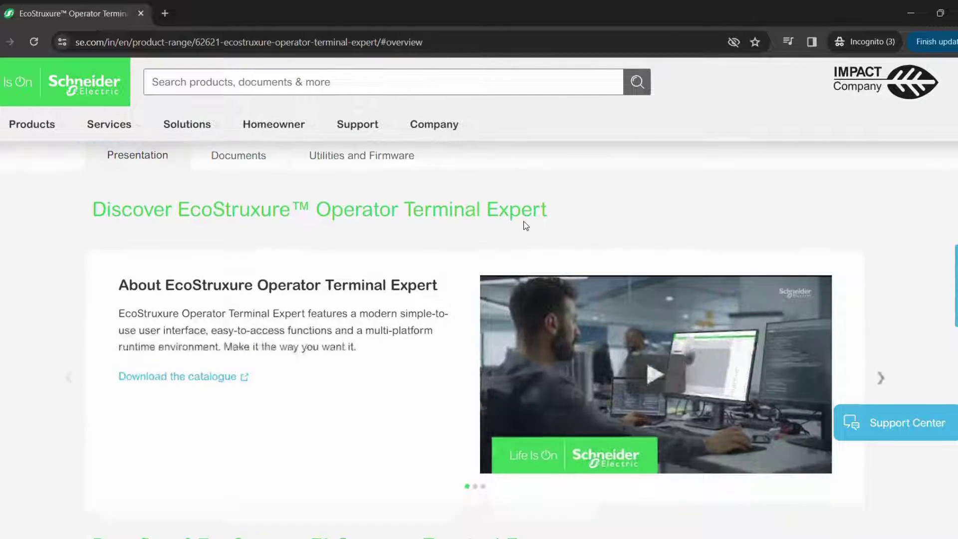
# Find the EcoStruxure Operator Terminal Expert 3.4 Service Pack 1 release and download EcoStruxure_Operator_Terminal_Expert_3.4SP1.exe
pyautogui.click(237, 158)
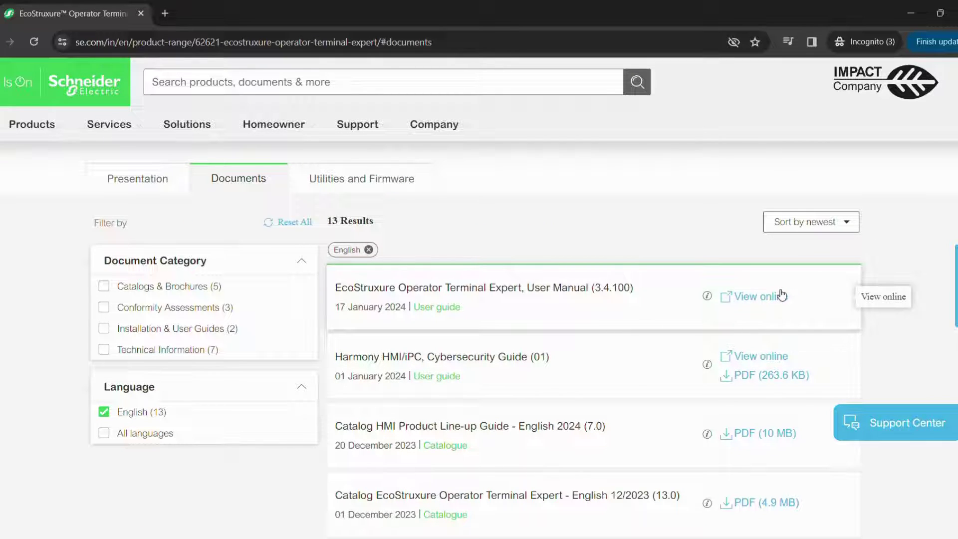
pyautogui.scroll(-4, 792, 223)
pyautogui.scroll(5, 449, 226)
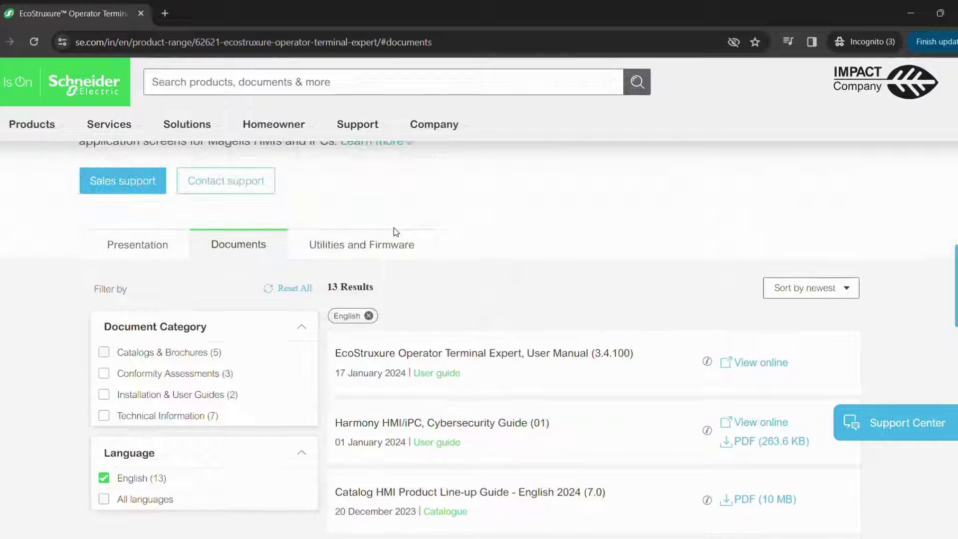
pyautogui.click(395, 233)
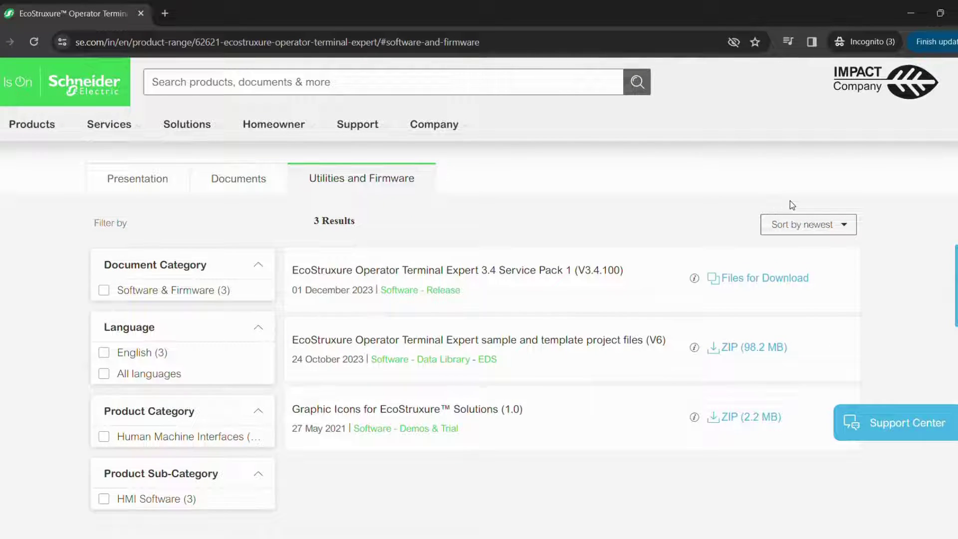
pyautogui.click(750, 283)
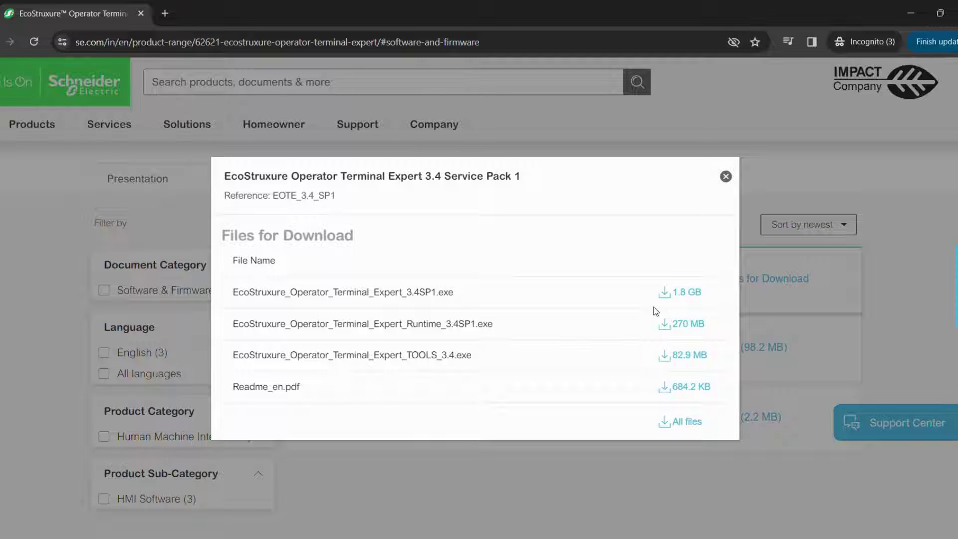
pyautogui.click(683, 295)
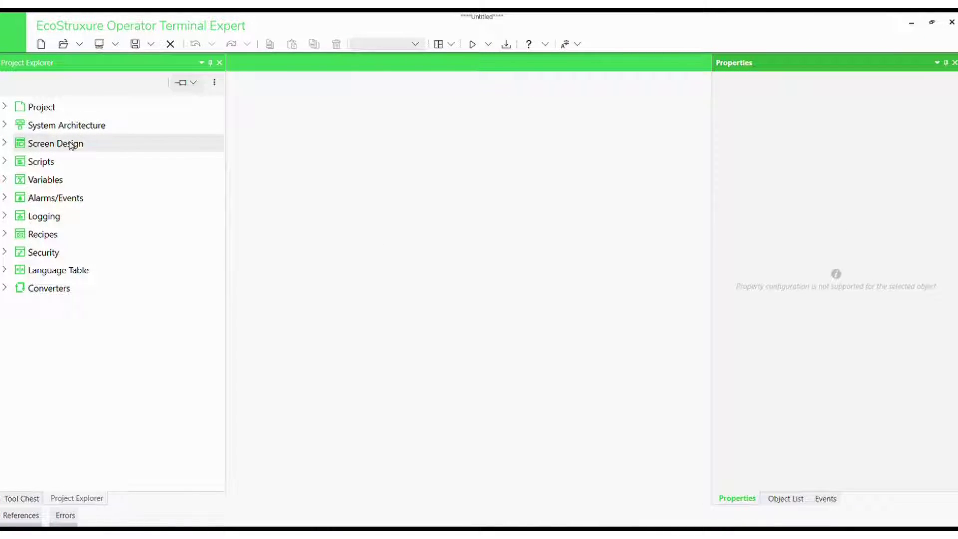
# Expand the scripts, screen design and system architecture branches of the project and open Target01
pyautogui.click(10, 163)
pyautogui.click(8, 142)
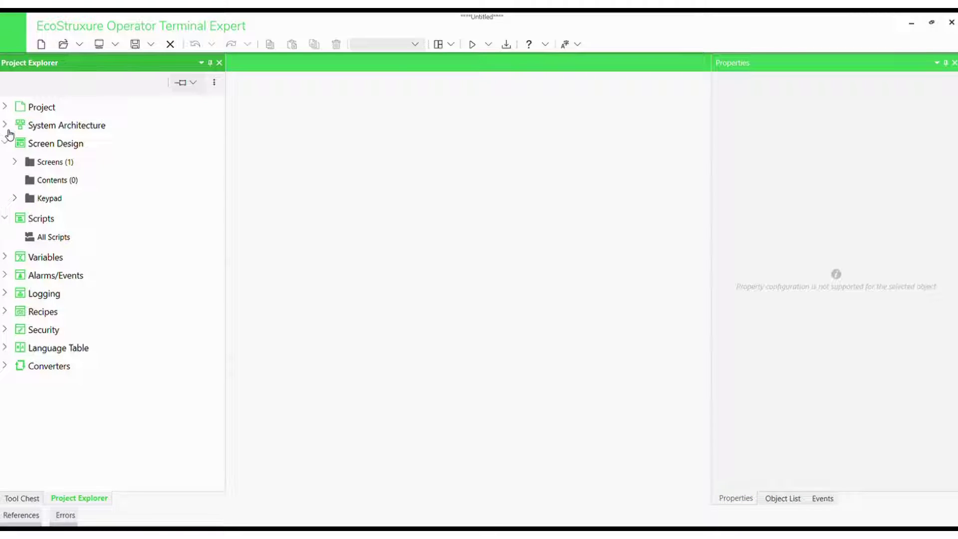
pyautogui.click(6, 124)
pyautogui.doubleClick(68, 145)
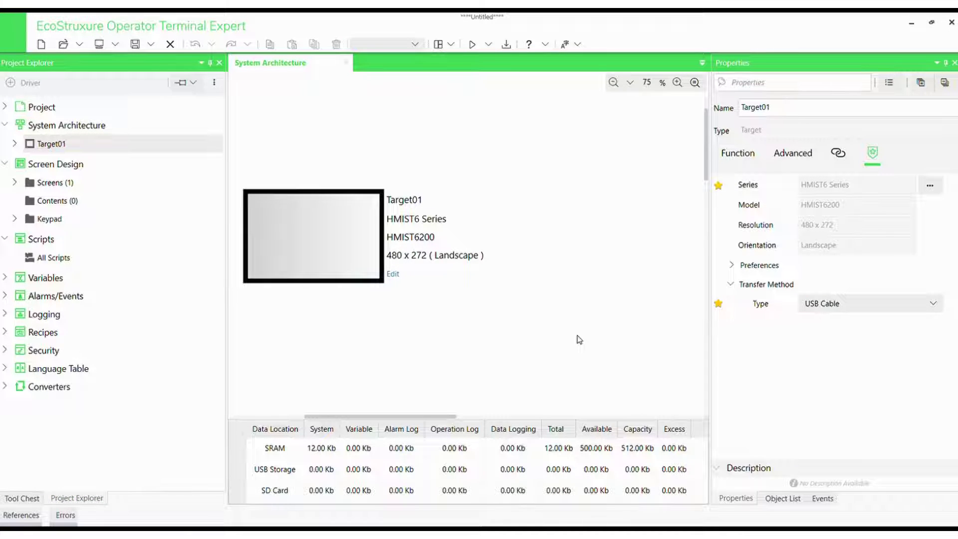
# Examine Target01's transfer method types, preferences and basic function properties
pyautogui.click(776, 287)
pyautogui.click(789, 293)
pyautogui.click(825, 305)
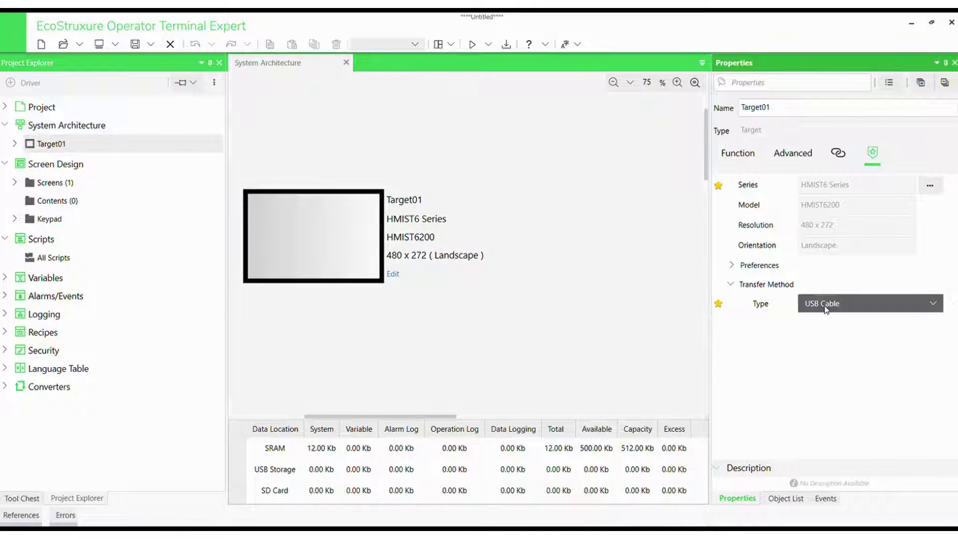
pyautogui.click(839, 341)
pyautogui.click(739, 266)
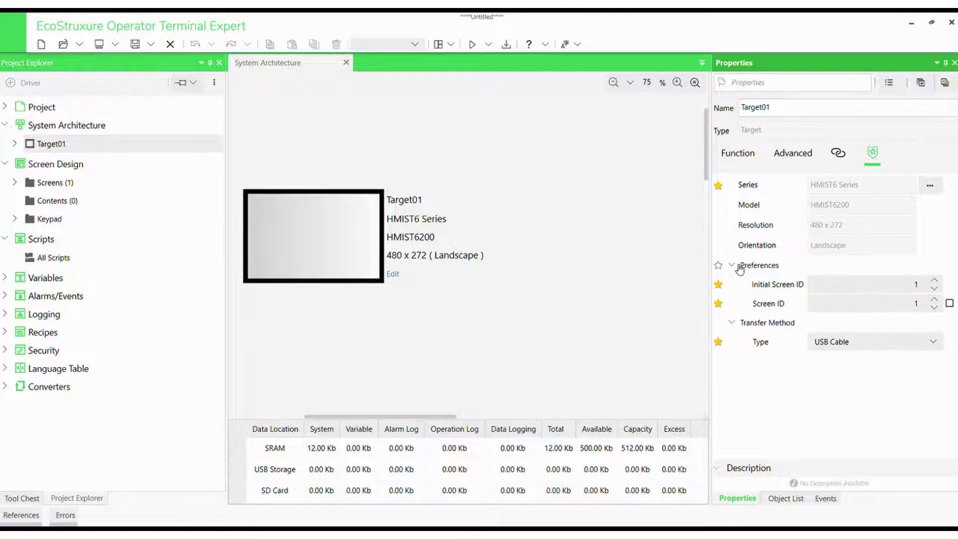
pyautogui.click(738, 153)
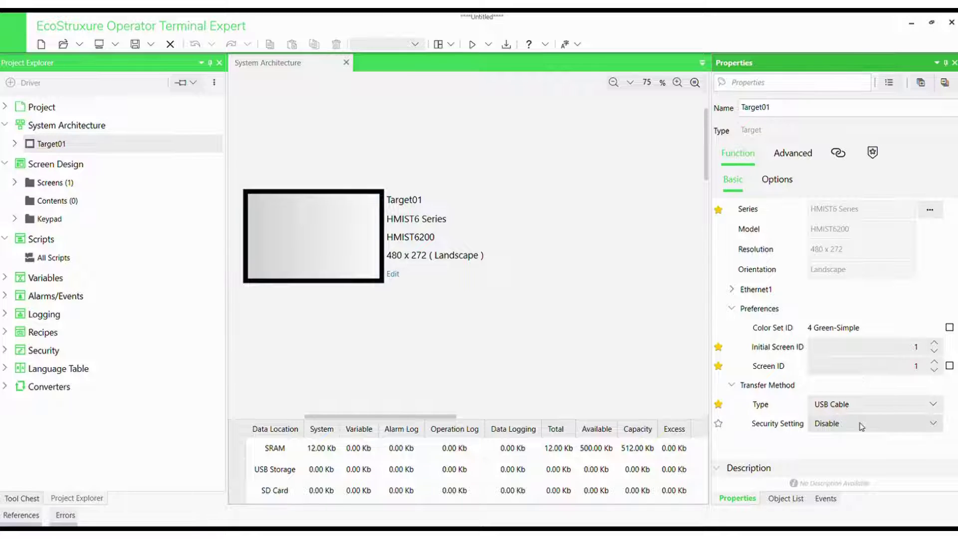
pyautogui.click(507, 321)
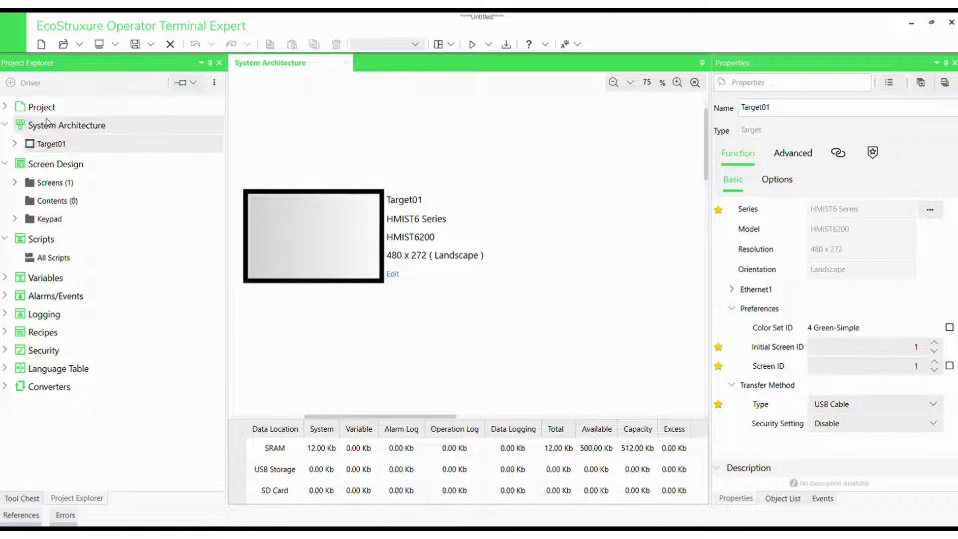
# Add the Schneider Electric Modbus TCP Master via USB driver to Target01 and display its connection in the system architecture
pyautogui.click(15, 143)
pyautogui.click(67, 163)
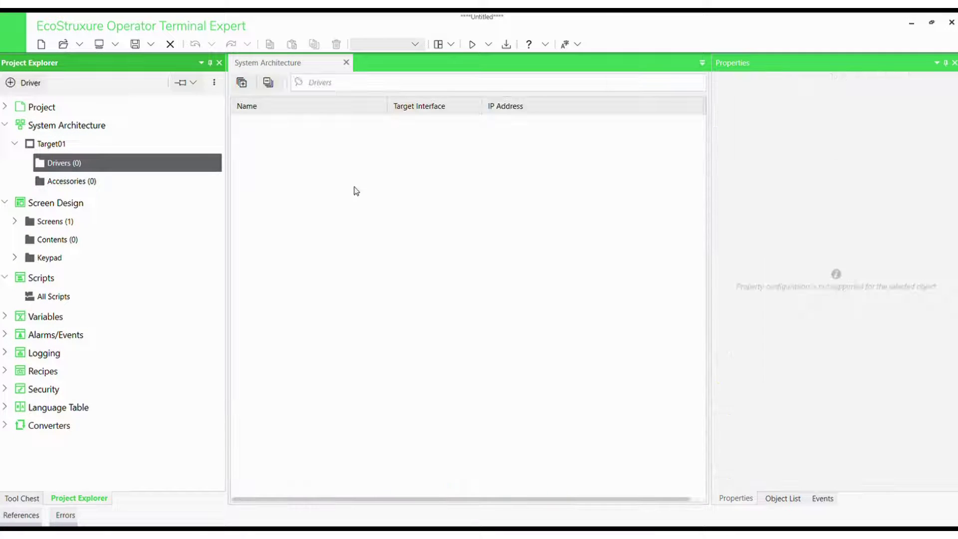
pyautogui.click(25, 83)
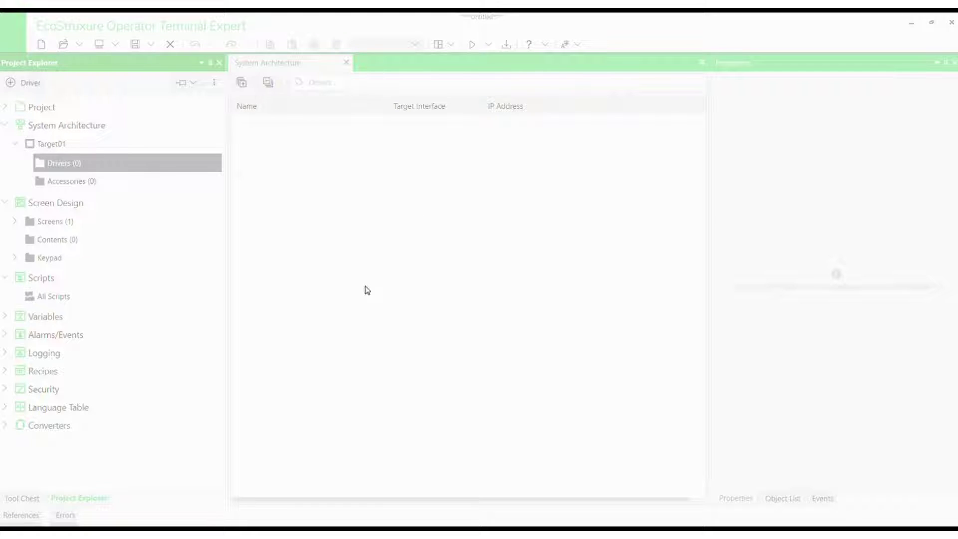
pyautogui.click(100, 142)
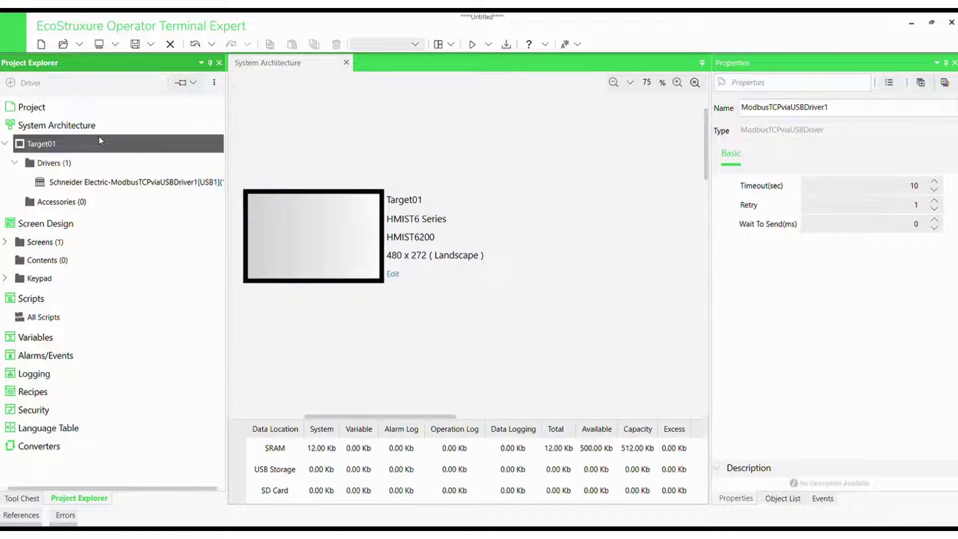
pyautogui.moveTo(407, 418); pyautogui.dragTo(346, 417)
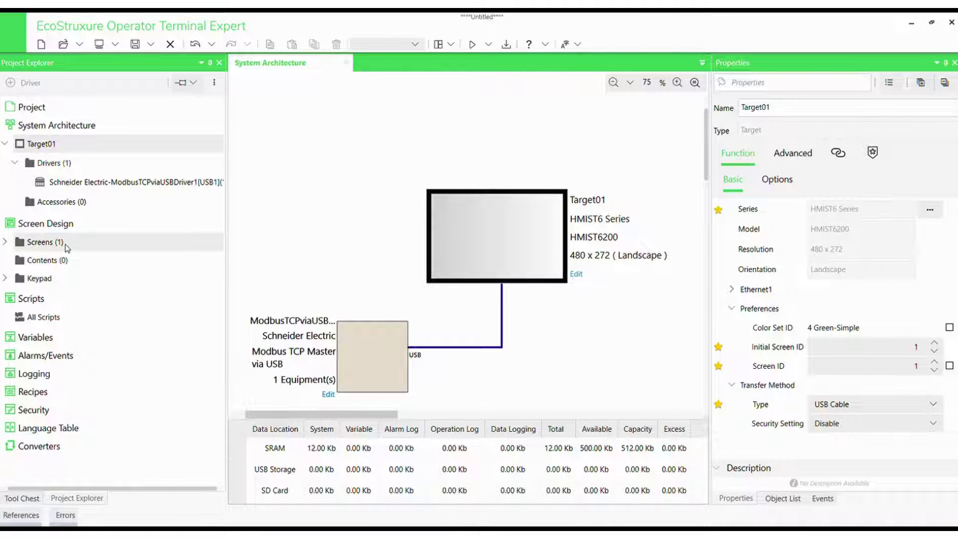
# Collapse the driver and target branches and open Screen1 from the Screens folder for editing
pyautogui.click(16, 164)
pyautogui.click(15, 144)
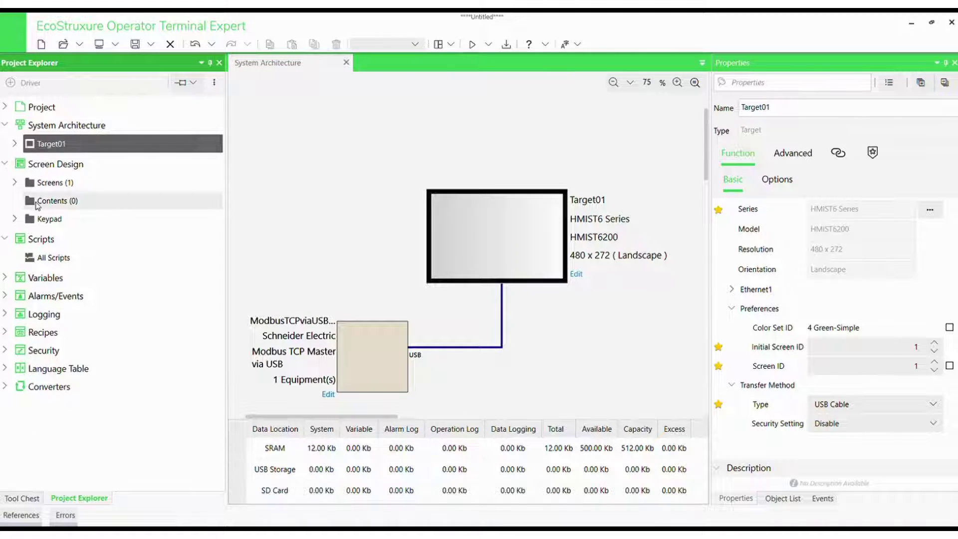
pyautogui.click(27, 185)
pyautogui.doubleClick(27, 185)
pyautogui.click(75, 202)
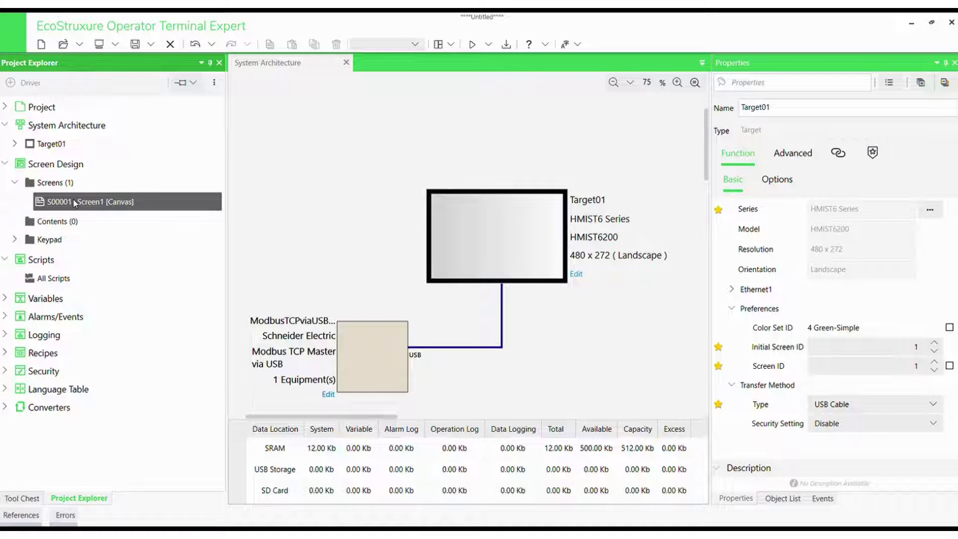
pyautogui.doubleClick(75, 202)
pyautogui.click(476, 258)
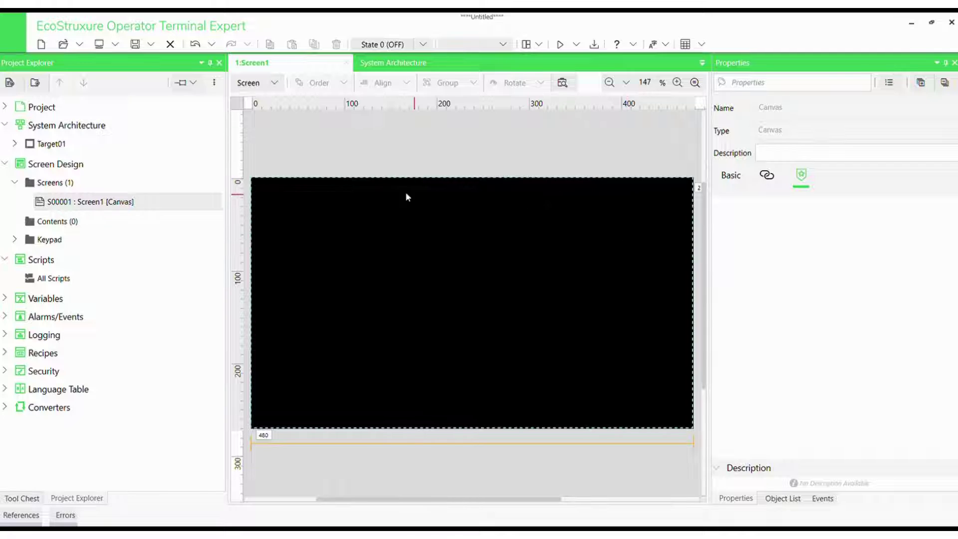
# Set the fill colour of Screen1's canvas to the light purple palette colour ID 30
pyautogui.click(112, 201)
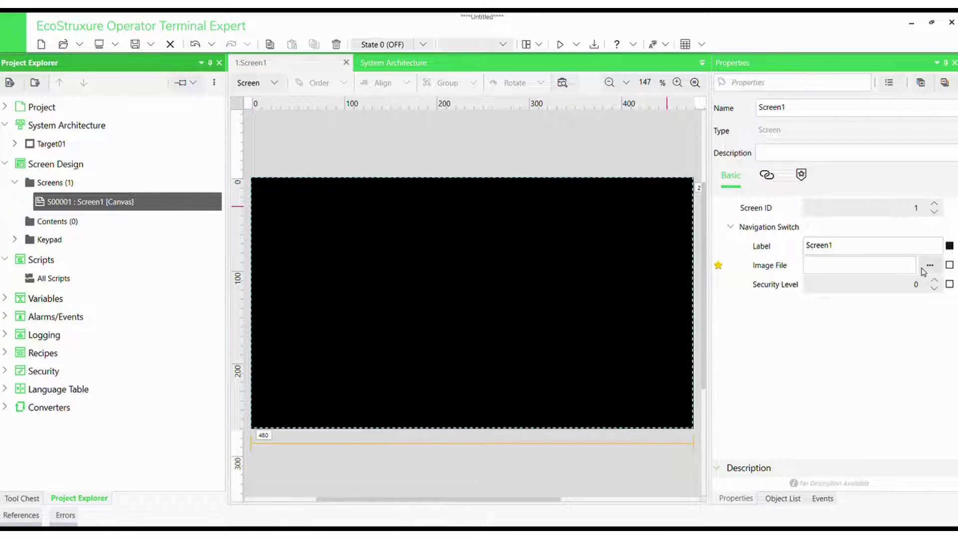
pyautogui.click(595, 240)
pyautogui.click(743, 180)
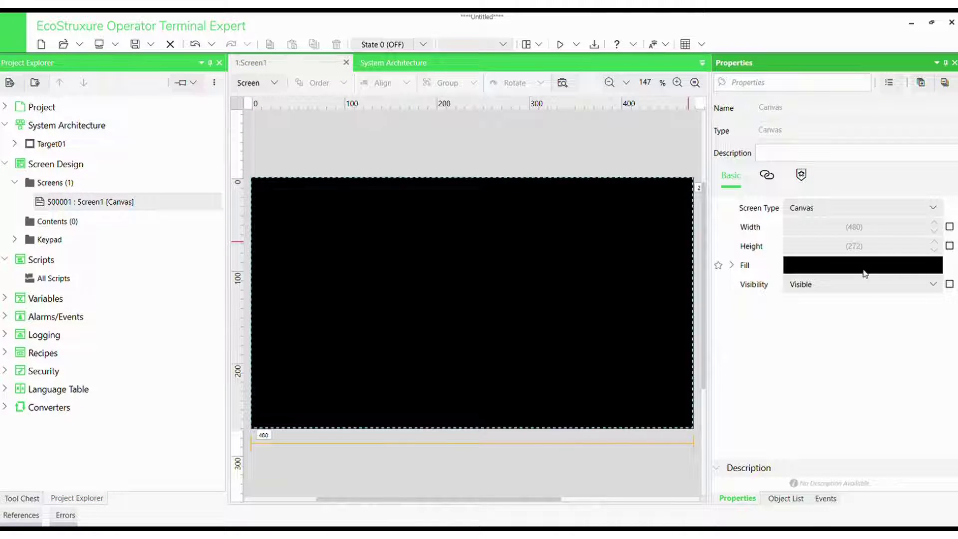
pyautogui.click(739, 265)
pyautogui.click(887, 323)
pyautogui.click(933, 385)
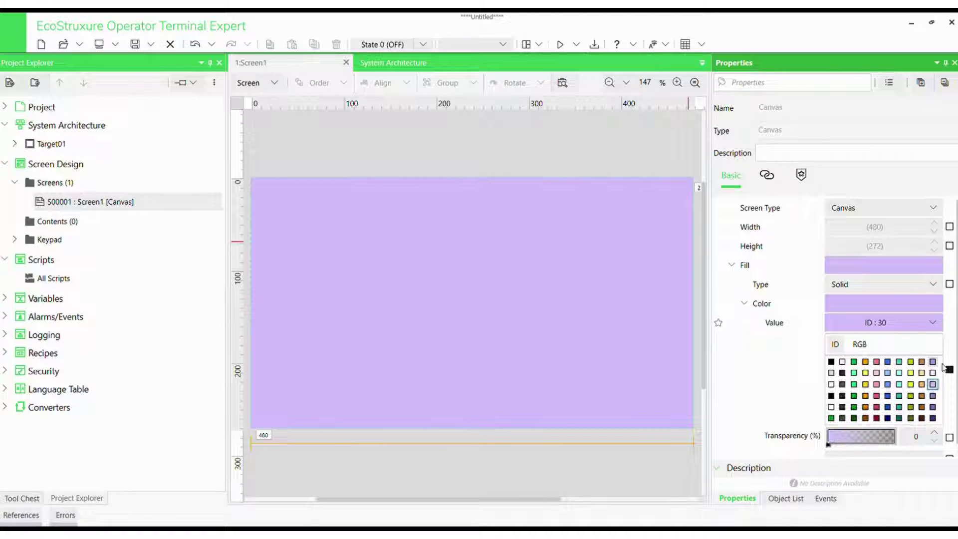
pyautogui.click(614, 131)
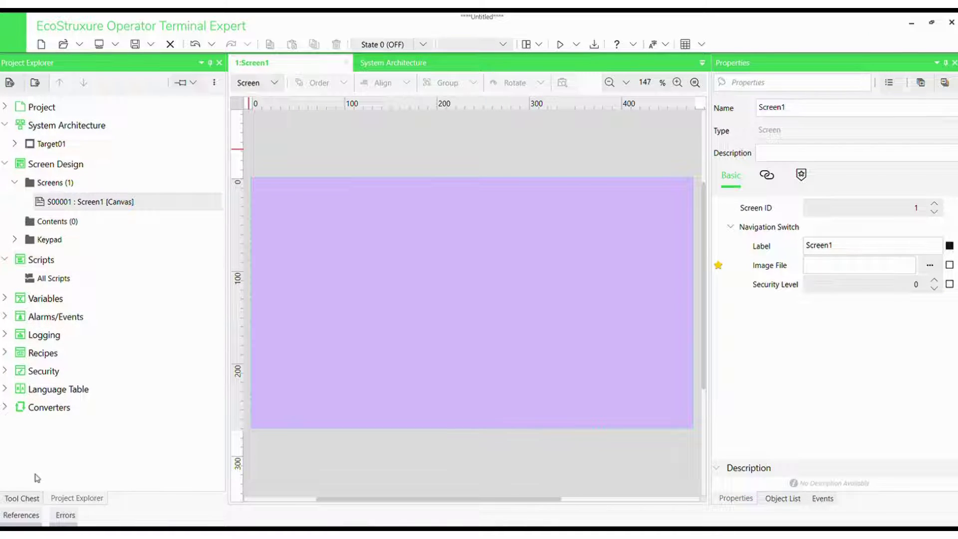
# Open the project's list of all variables and add a new DINT variable
pyautogui.click(11, 299)
pyautogui.doubleClick(55, 316)
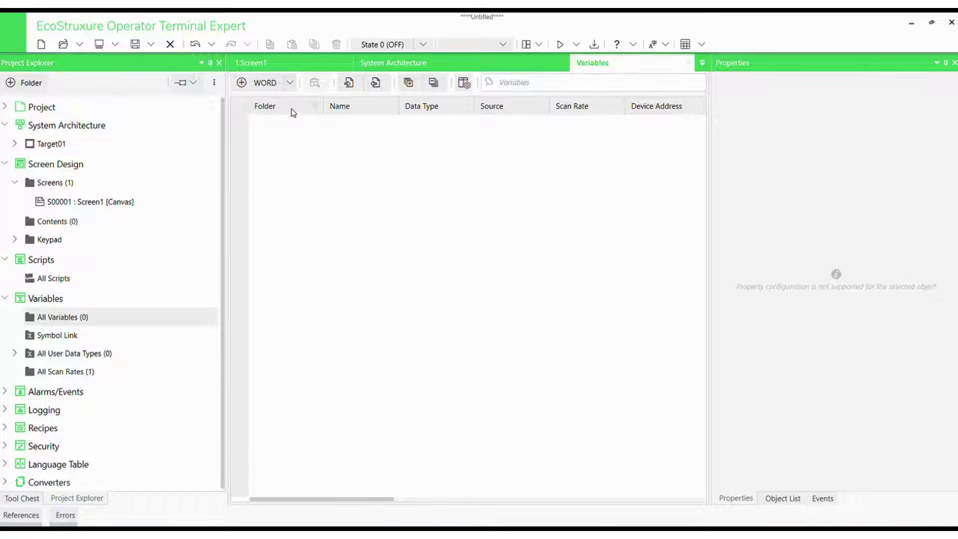
pyautogui.click(265, 253)
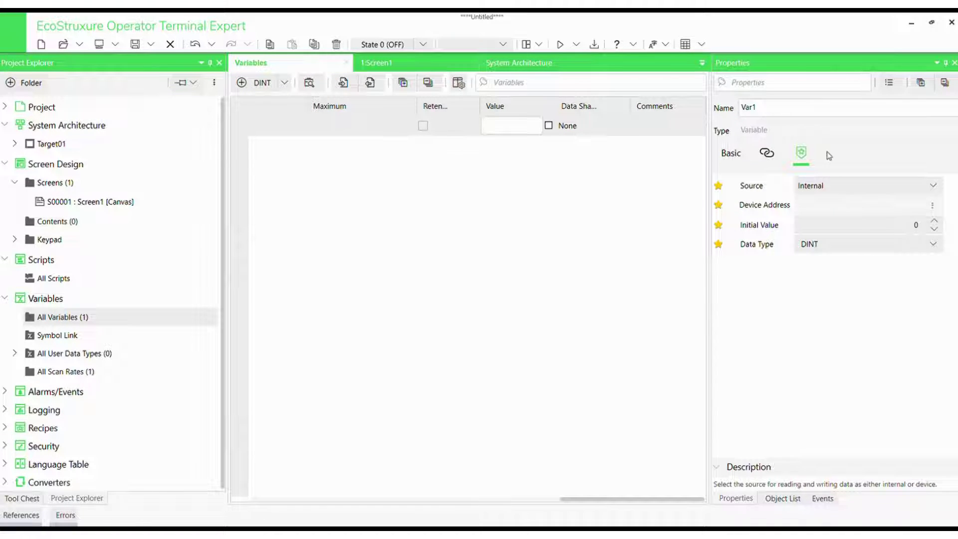
# Set the source of variable Var1 to the Schneider Modbus TCP via USB equipment
pyautogui.click(933, 206)
pyautogui.click(929, 189)
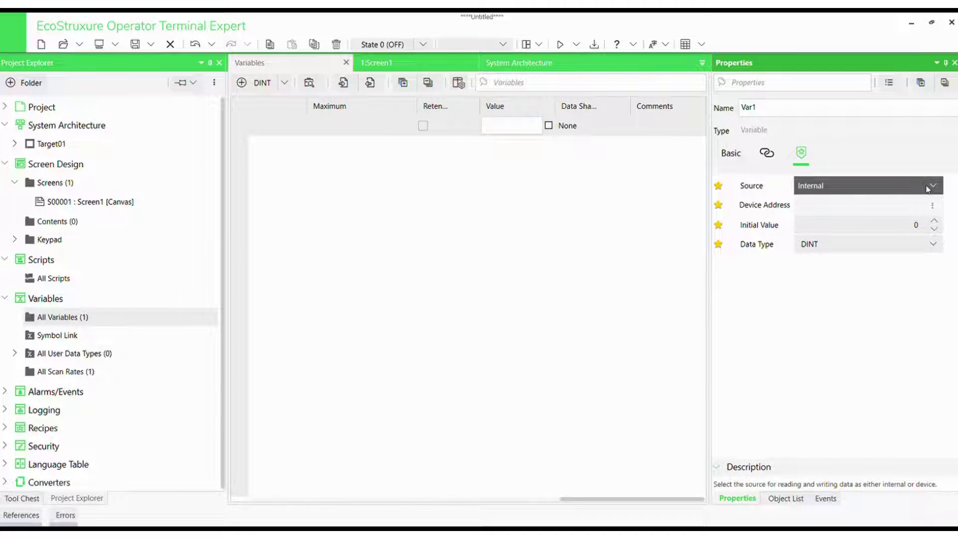
pyautogui.click(918, 224)
pyautogui.click(933, 205)
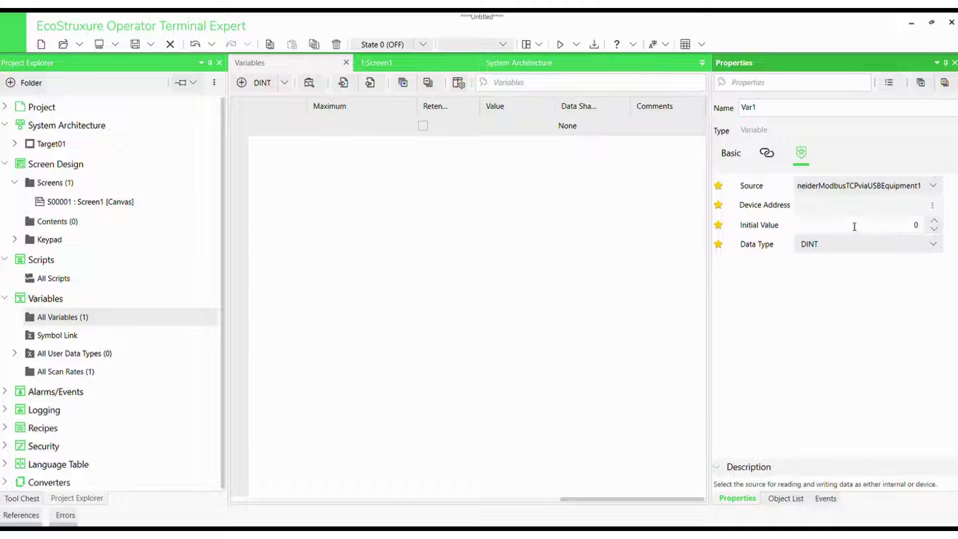
pyautogui.click(544, 355)
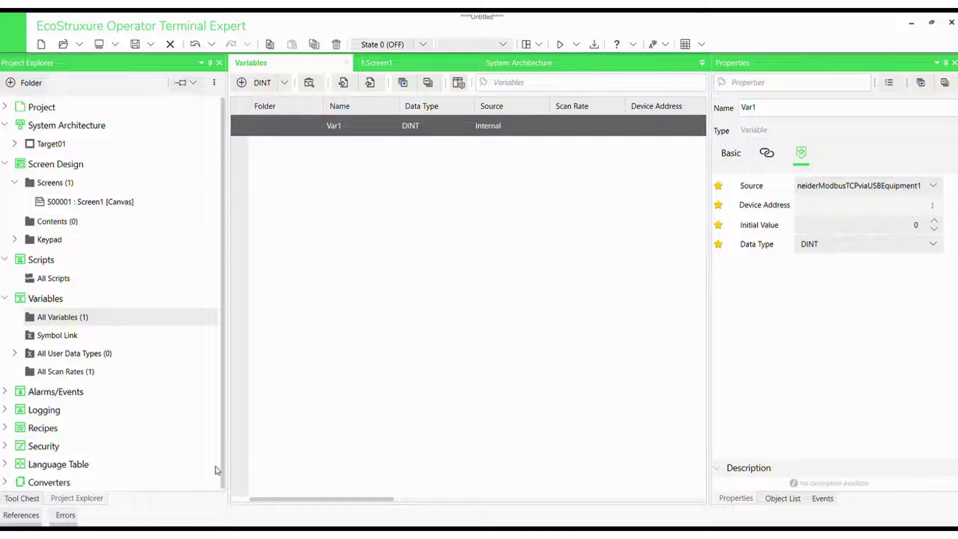
# Place a Text Box of about 100 × 50 on Screen1, at about X 201, Y 17 near the top centre
pyautogui.click(35, 500)
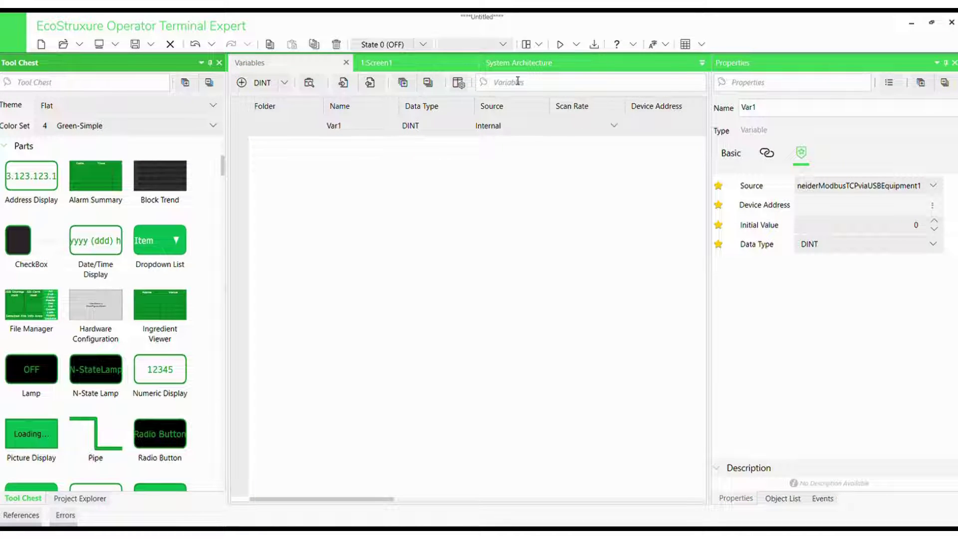
pyautogui.click(399, 63)
pyautogui.scroll(-3, 165, 255)
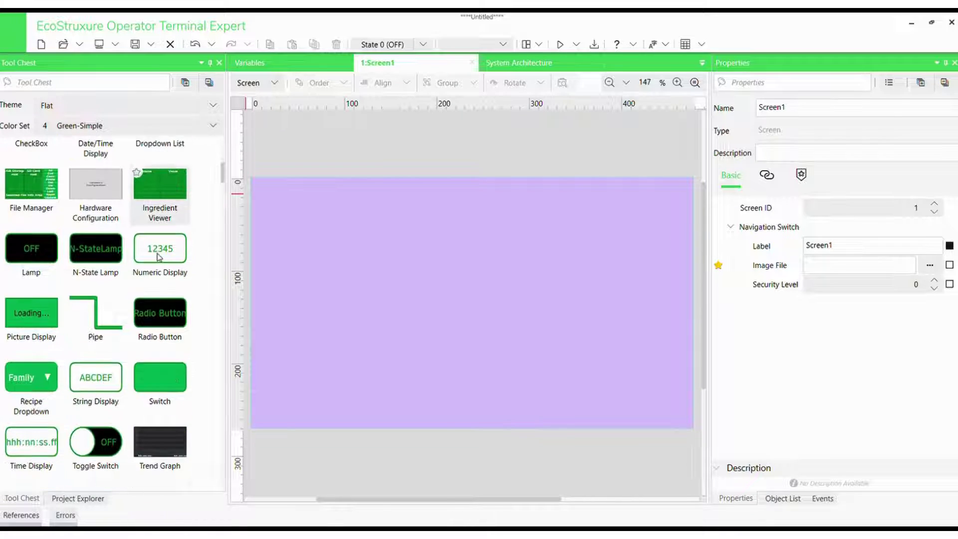
pyautogui.scroll(10, 160, 252)
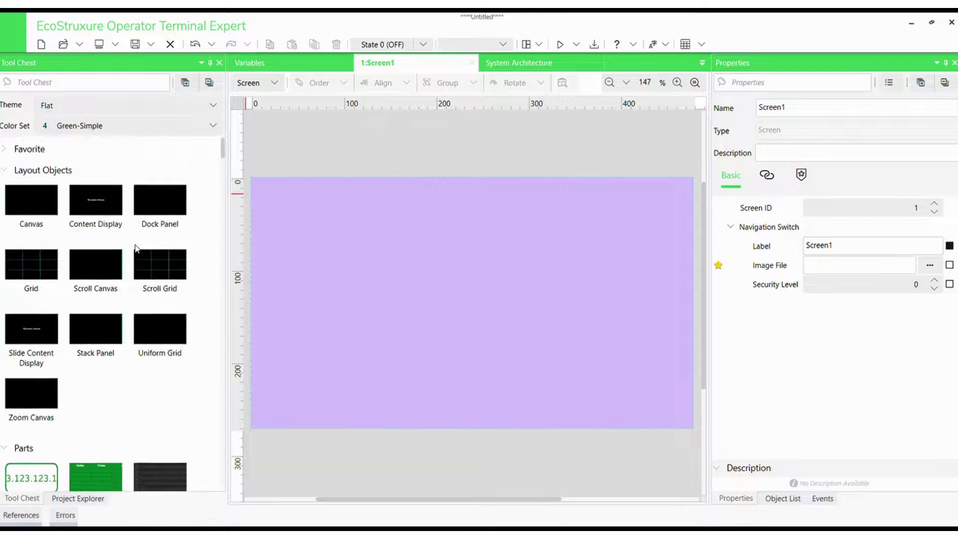
pyautogui.scroll(-2, 137, 249)
pyautogui.scroll(-10, 139, 247)
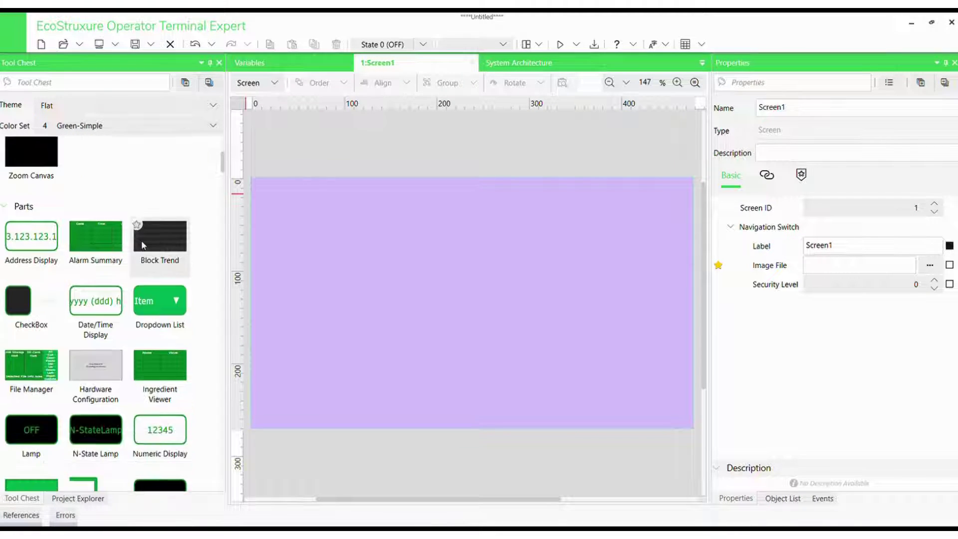
pyautogui.scroll(-3, 143, 245)
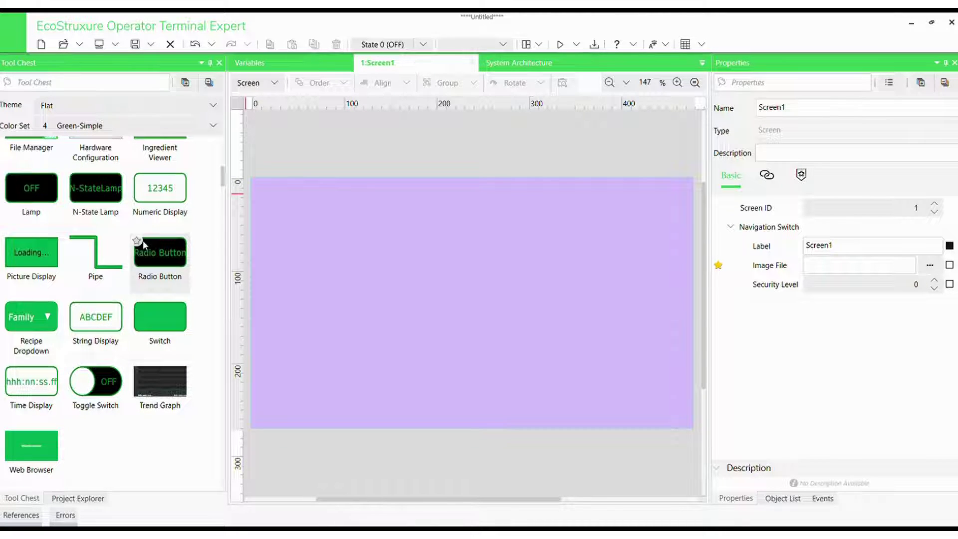
pyautogui.scroll(-11, 143, 241)
pyautogui.scroll(-5, 147, 245)
pyautogui.moveTo(45, 379); pyautogui.dragTo(490, 222)
# Change the text box's text to "HMI Test"
pyautogui.click(858, 232)
pyautogui.doubleClick(858, 232)
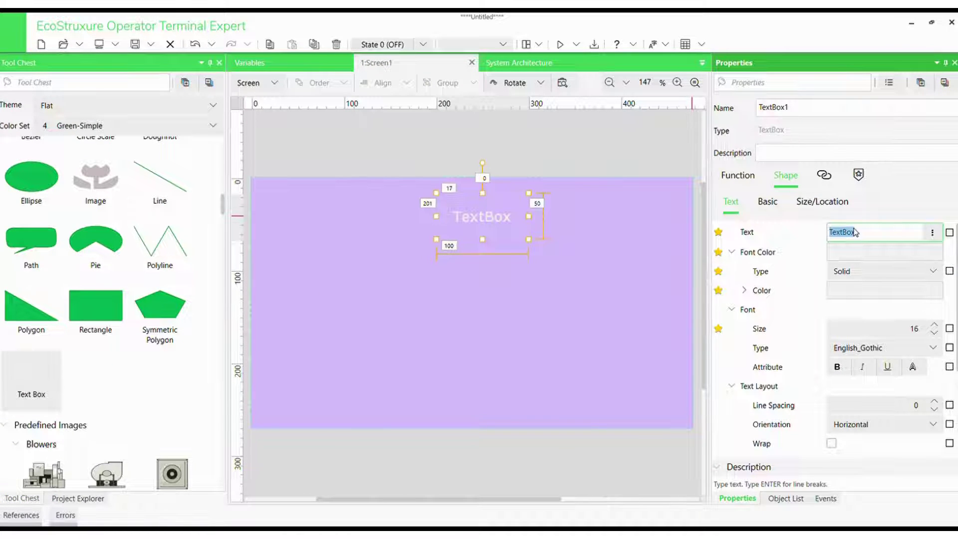
pyautogui.write('HMI Test')
pyautogui.click(921, 200)
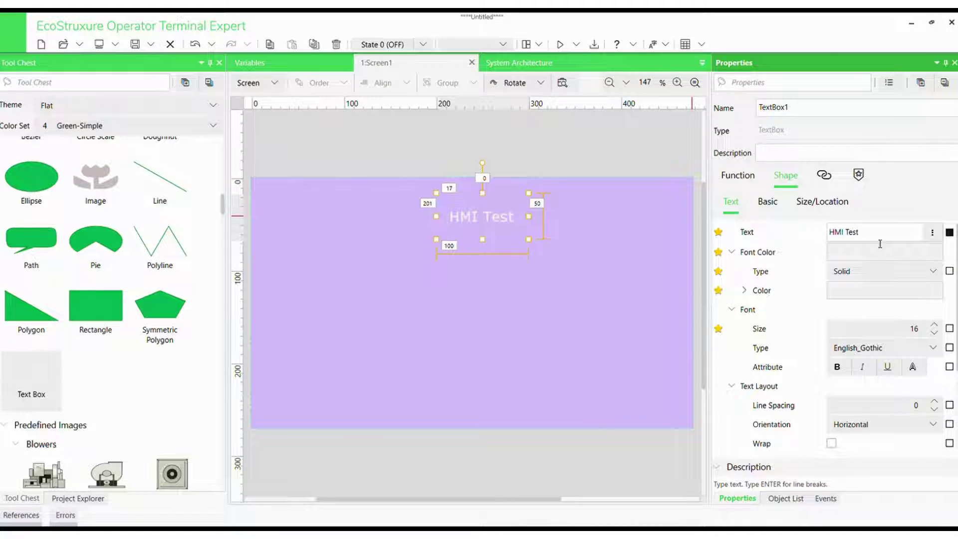
# Give the "HMI Test" text box a border of type Radial Gradient
pyautogui.click(821, 205)
pyautogui.click(767, 202)
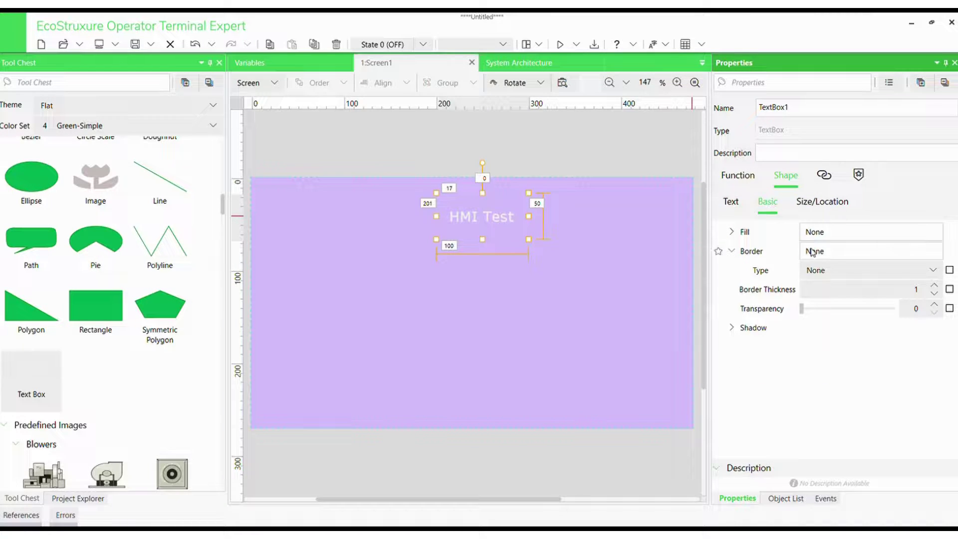
pyautogui.click(830, 278)
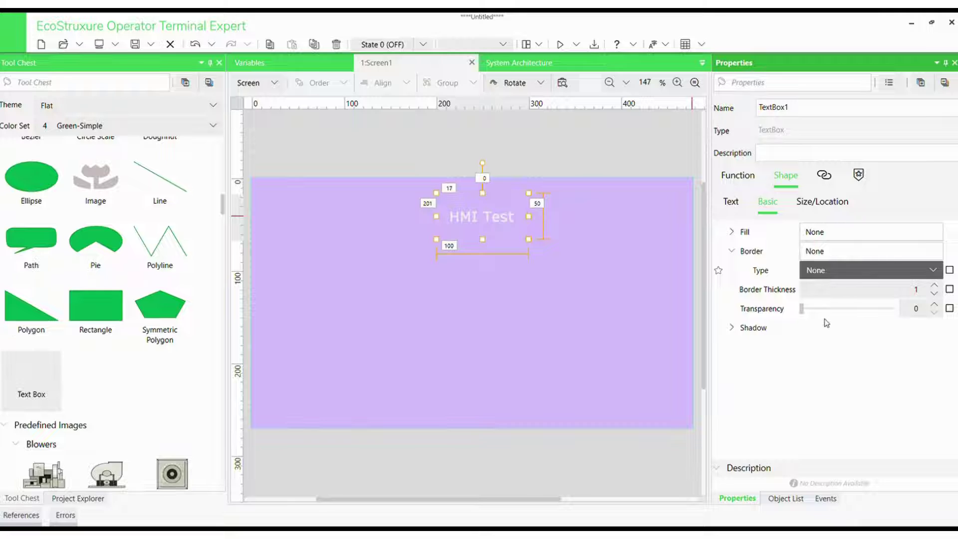
pyautogui.click(831, 354)
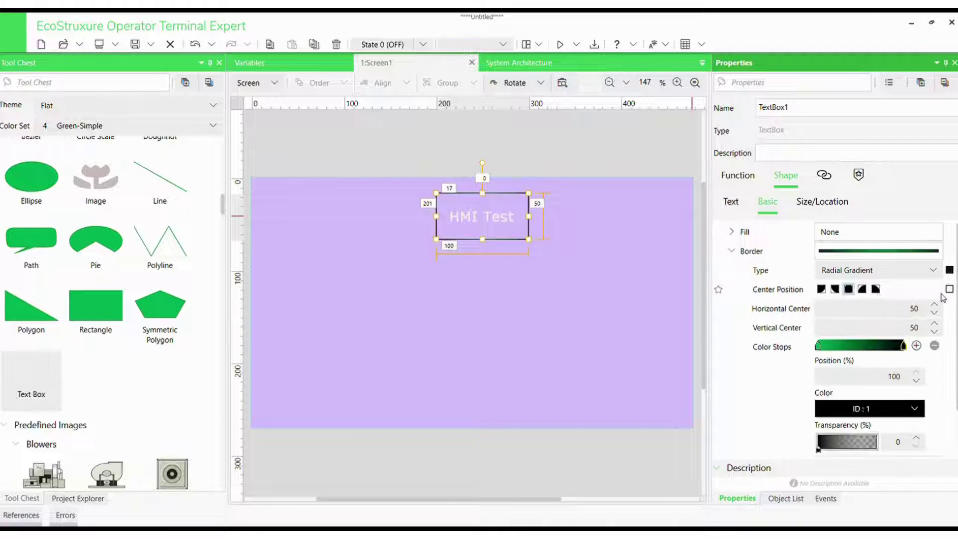
# Place a Numeric Display below the "HMI Test" text and resize it to about 117 × 31 at about X 194, Y 75
pyautogui.scroll(10, 129, 225)
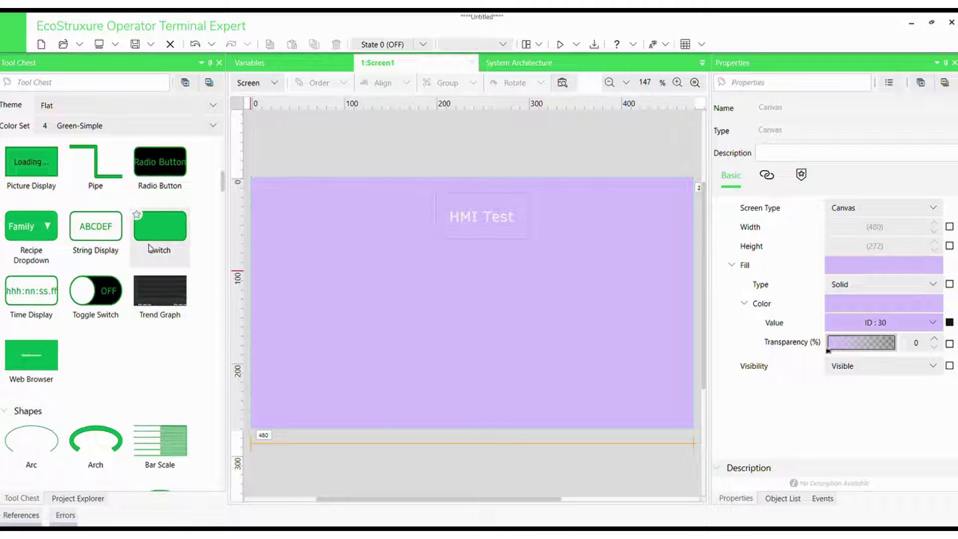
pyautogui.scroll(10, 170, 256)
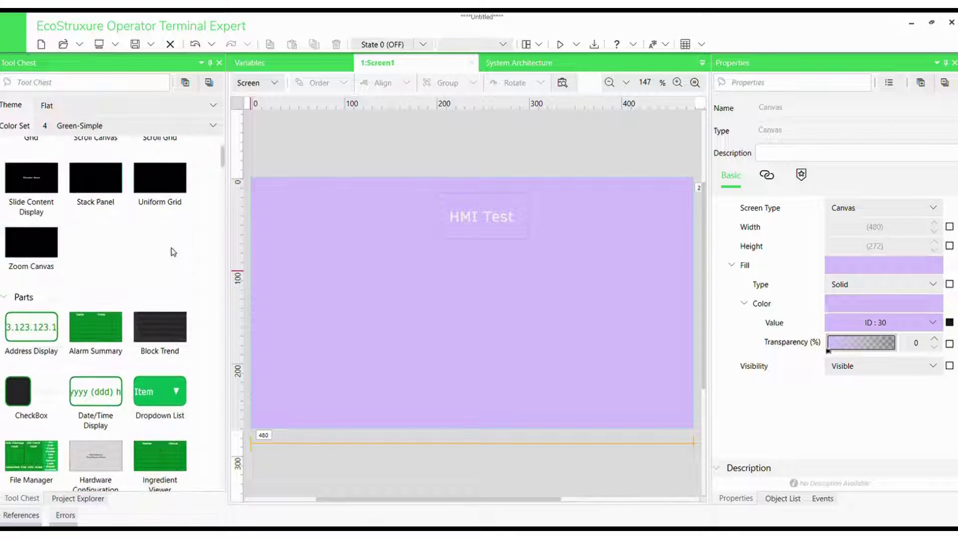
pyautogui.scroll(-5, 169, 249)
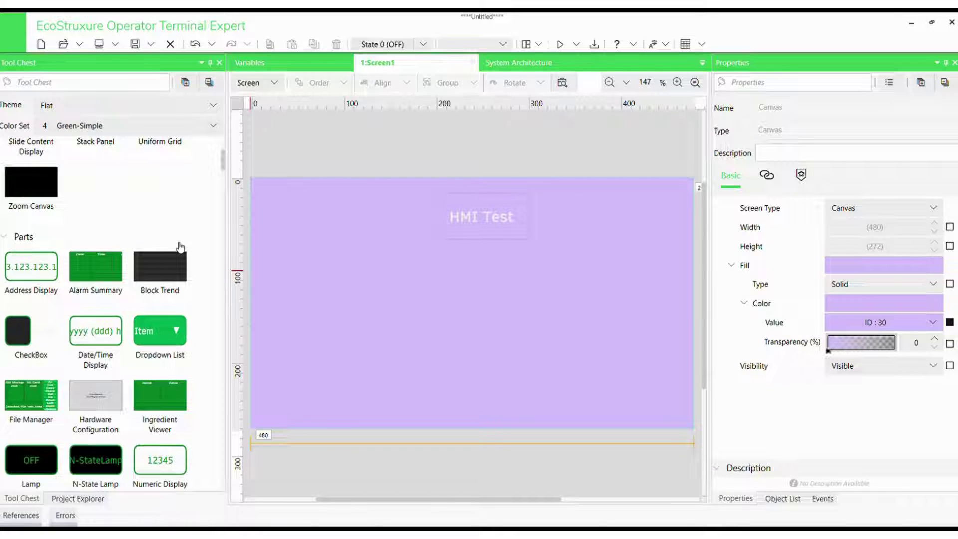
pyautogui.scroll(-2, 187, 248)
pyautogui.moveTo(160, 401); pyautogui.dragTo(488, 274)
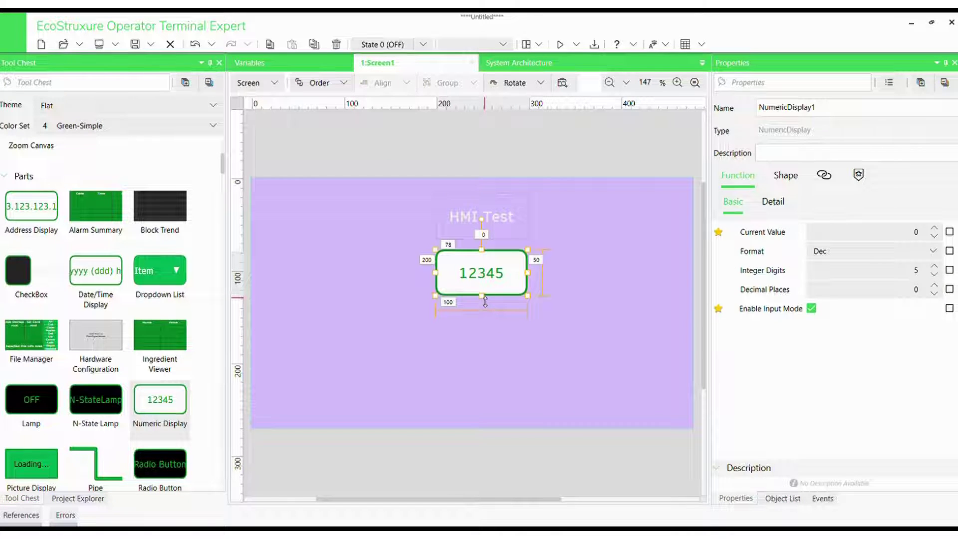
pyautogui.moveTo(530, 263); pyautogui.dragTo(547, 263)
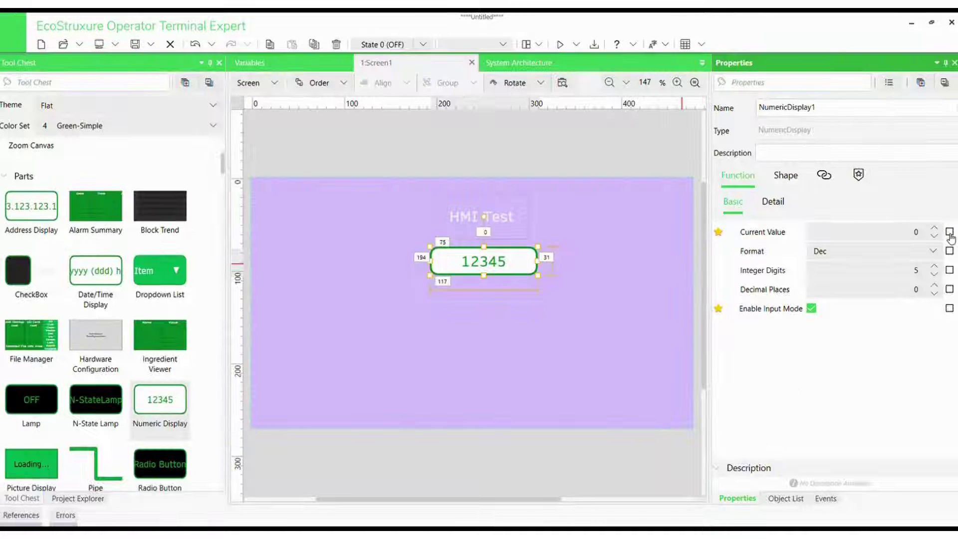
pyautogui.click(295, 244)
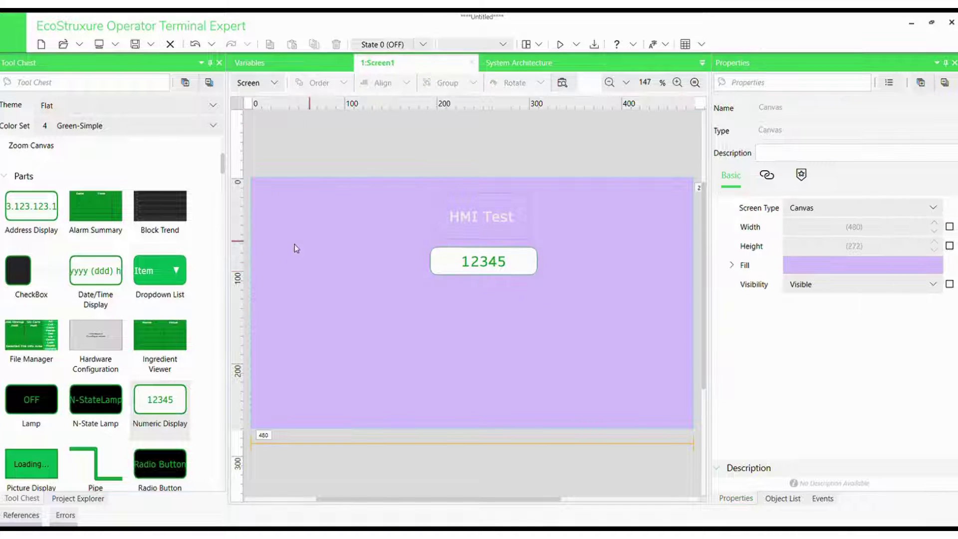
# Add a Switch of about 100 × 86 in the lower left of the screen canvas, at about X 58, Y 139
pyautogui.scroll(-3, 173, 356)
pyautogui.doubleClick(175, 449)
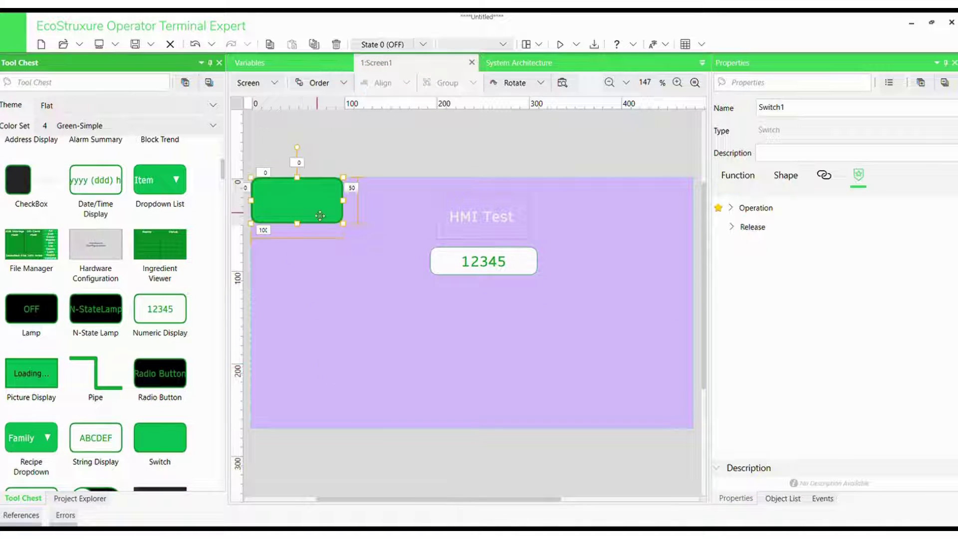
pyautogui.moveTo(326, 246); pyautogui.dragTo(351, 379)
pyautogui.moveTo(367, 342); pyautogui.dragTo(372, 355)
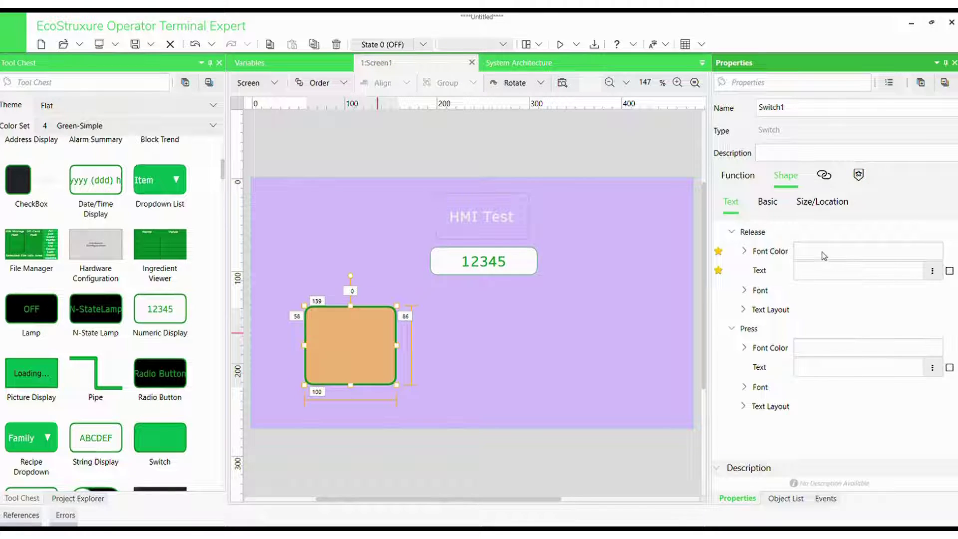
# Set the switch's release text to "Inc 10"
pyautogui.click(803, 273)
pyautogui.write('Inc 10')
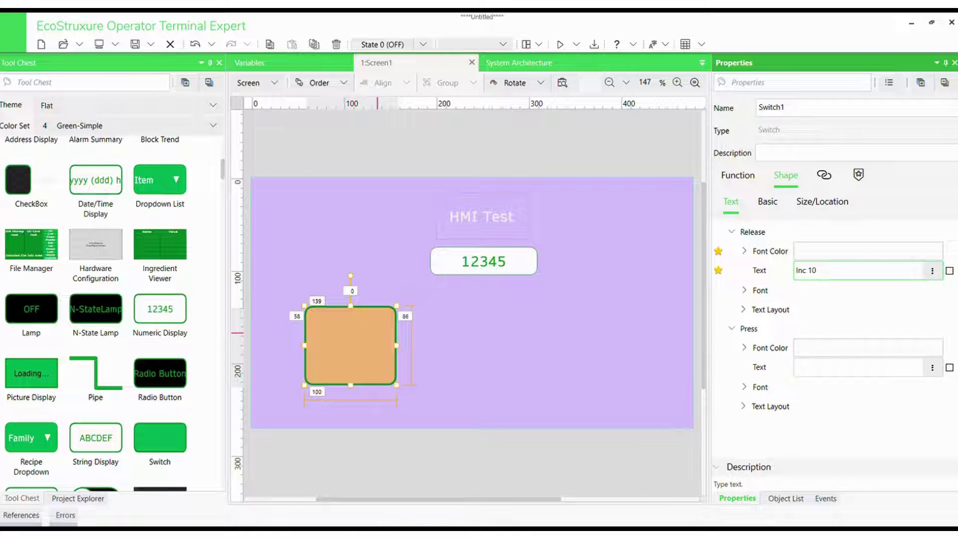
pyautogui.click(594, 333)
pyautogui.click(383, 333)
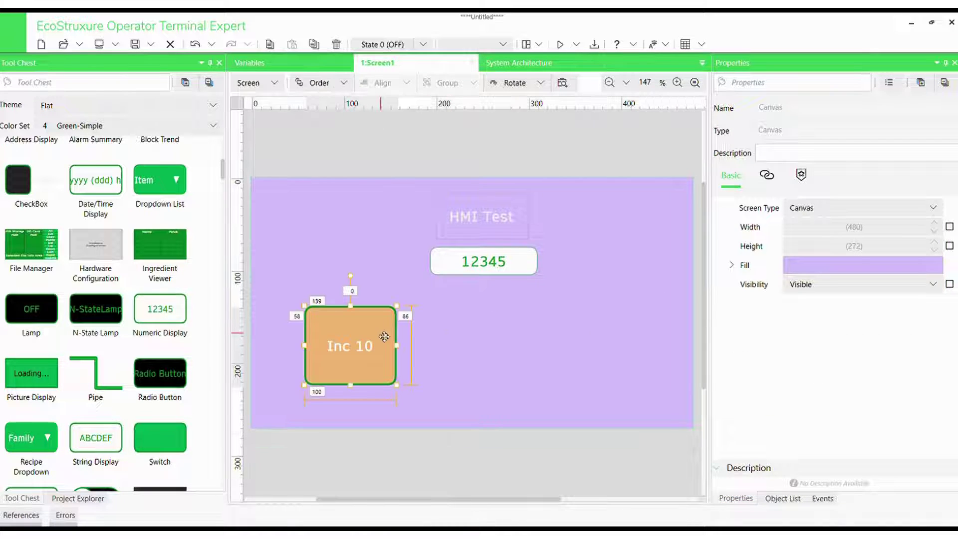
pyautogui.click(732, 202)
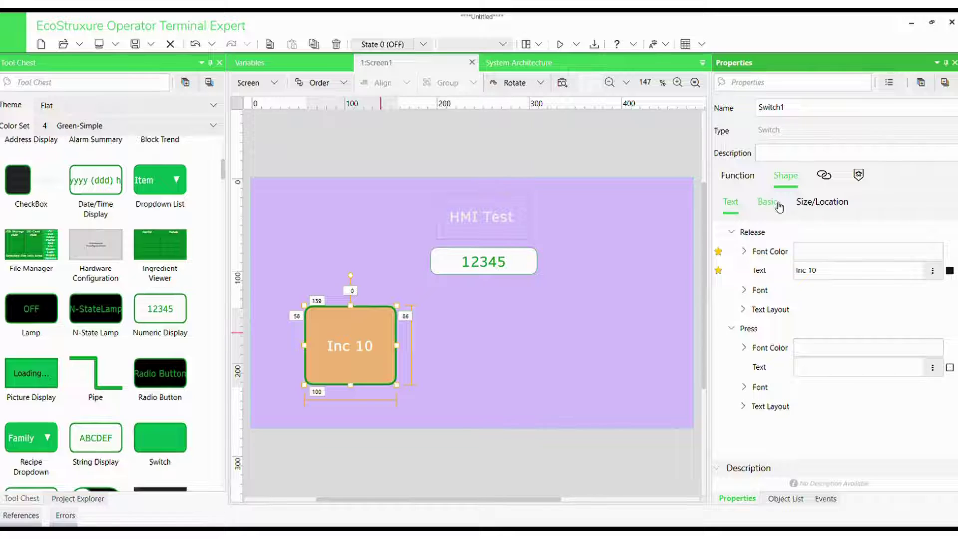
pyautogui.click(769, 202)
pyautogui.click(745, 252)
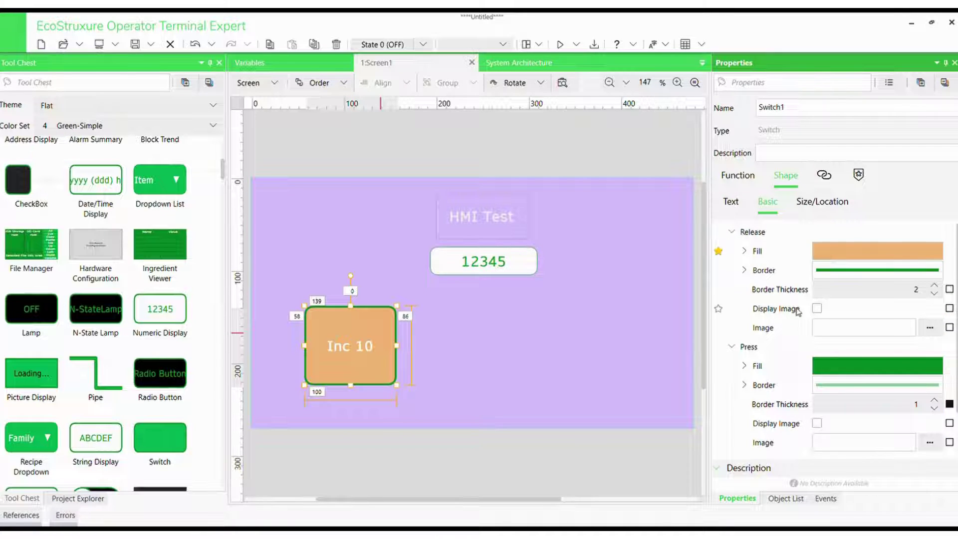
pyautogui.scroll(-2, 898, 307)
# Configure the Inc 10 switch's touch operation as Word, Add, with source 10 and destination Var1.Value
pyautogui.click(738, 175)
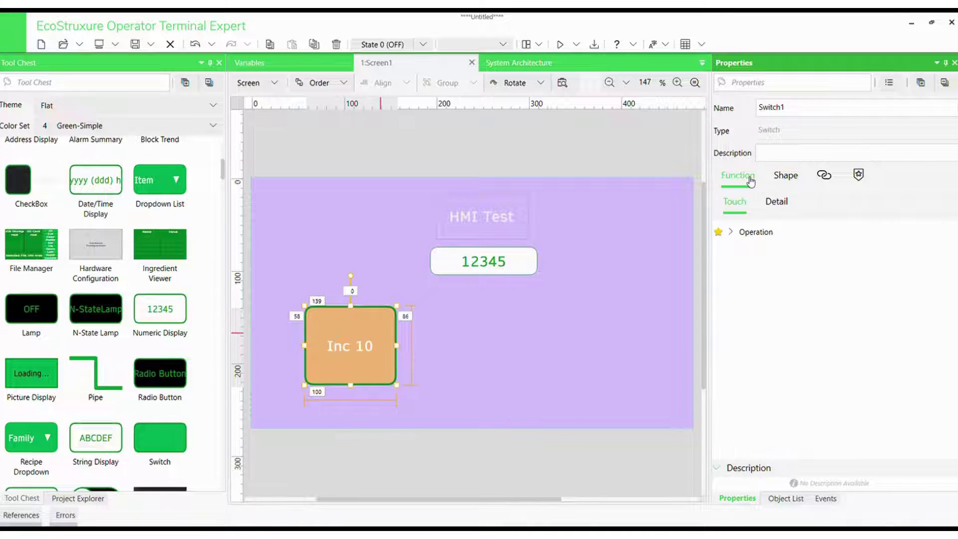
pyautogui.click(802, 255)
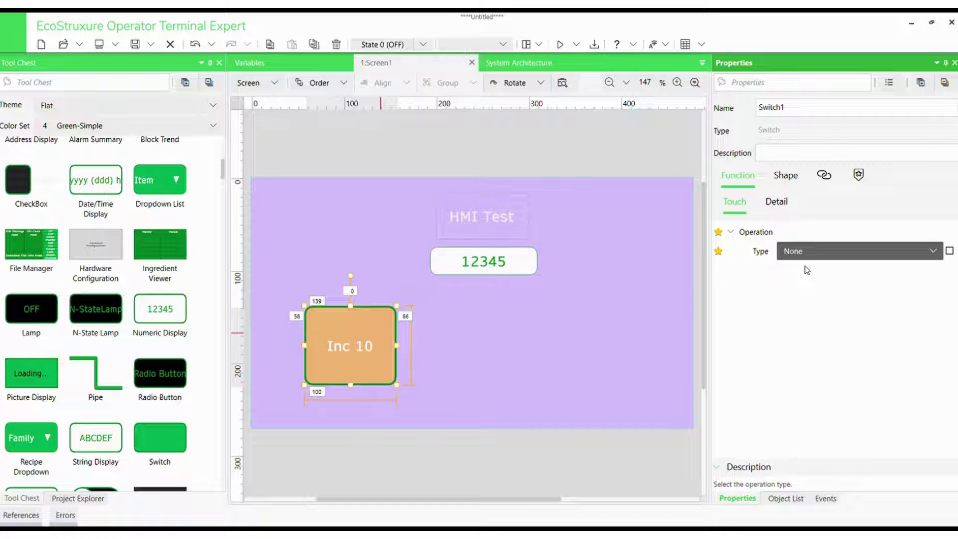
pyautogui.click(804, 310)
pyautogui.click(823, 311)
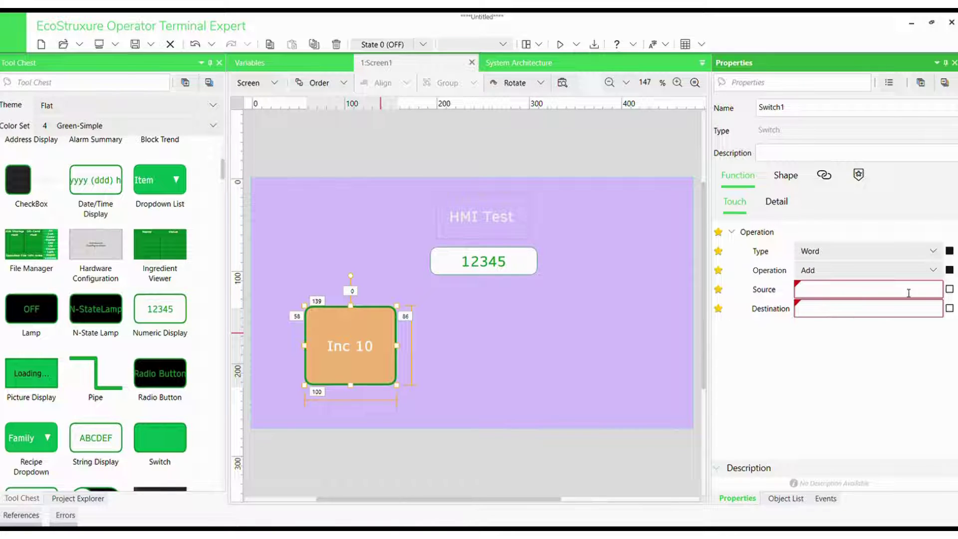
pyautogui.click(933, 292)
pyautogui.write('10')
pyautogui.click(939, 309)
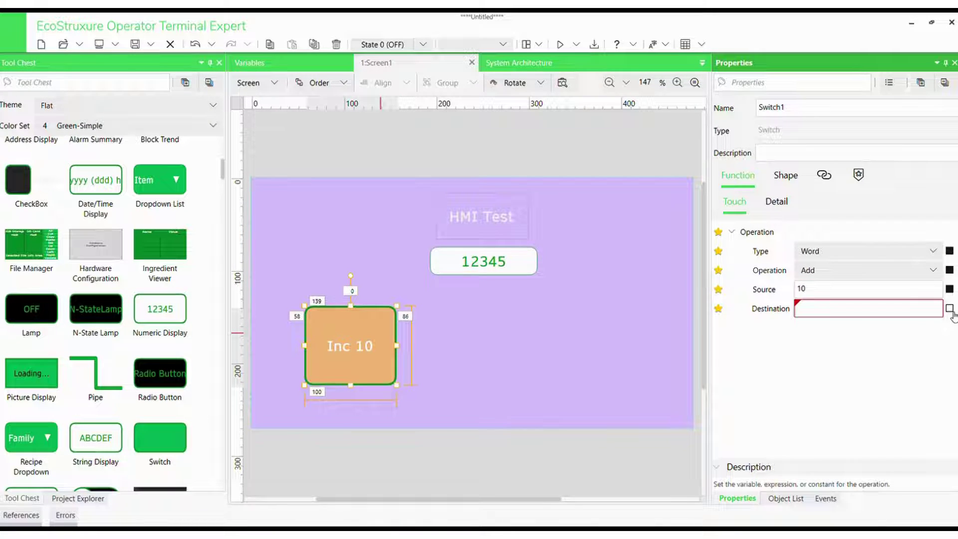
pyautogui.click(642, 440)
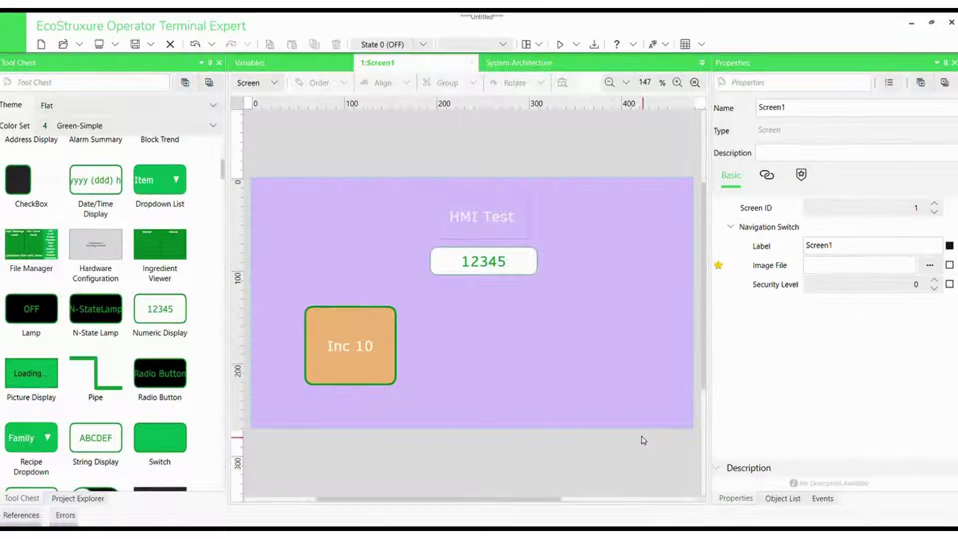
# Nudge the Inc 10 switch slightly upward and place a copy in the canvas's lower right, at about X 334, Y 132
pyautogui.moveTo(386, 355); pyautogui.dragTo(394, 349)
pyautogui.hotkey('ctrl', 'c')
pyautogui.hotkey('ctrl', 'v')
pyautogui.moveTo(394, 348); pyautogui.dragTo(630, 343)
# Change the copied switch's release text to "Dec 10"
pyautogui.click(776, 202)
pyautogui.click(785, 175)
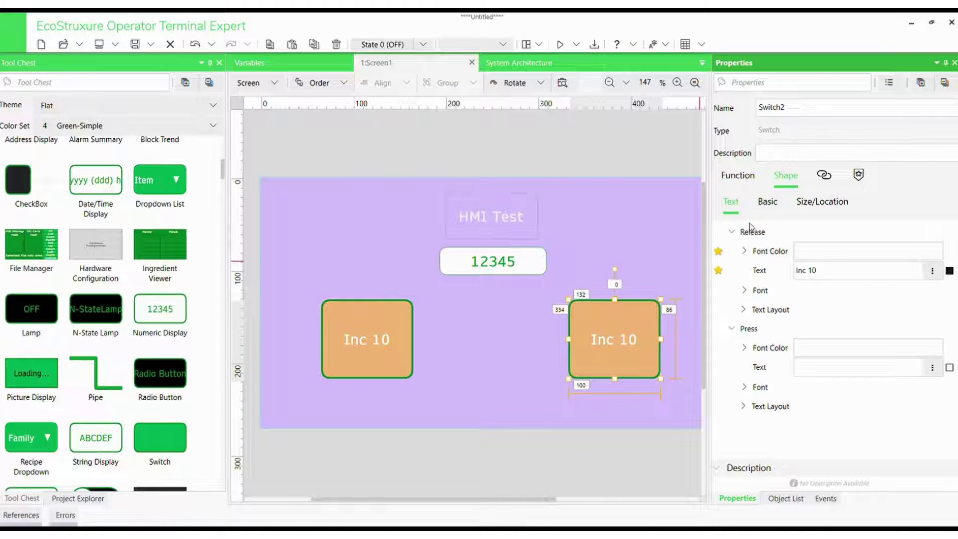
pyautogui.click(767, 202)
pyautogui.click(732, 202)
pyautogui.click(804, 272)
pyautogui.doubleClick(804, 272)
pyautogui.write('Dec')
pyautogui.press('Return')
# Change the Dec 10 switch's word operation from Add to subtraction, keeping source 10 and destination Var1.Value
pyautogui.click(752, 180)
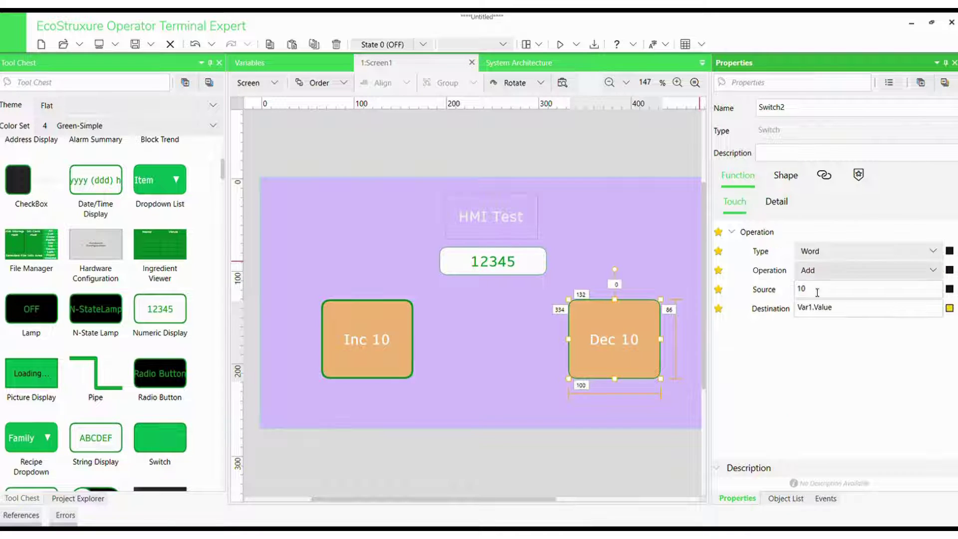
pyautogui.click(822, 270)
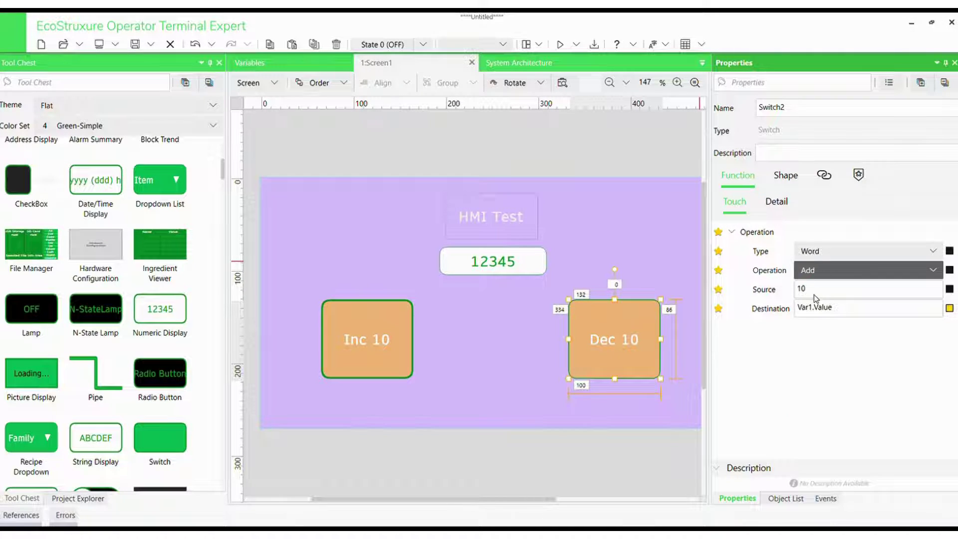
pyautogui.click(819, 308)
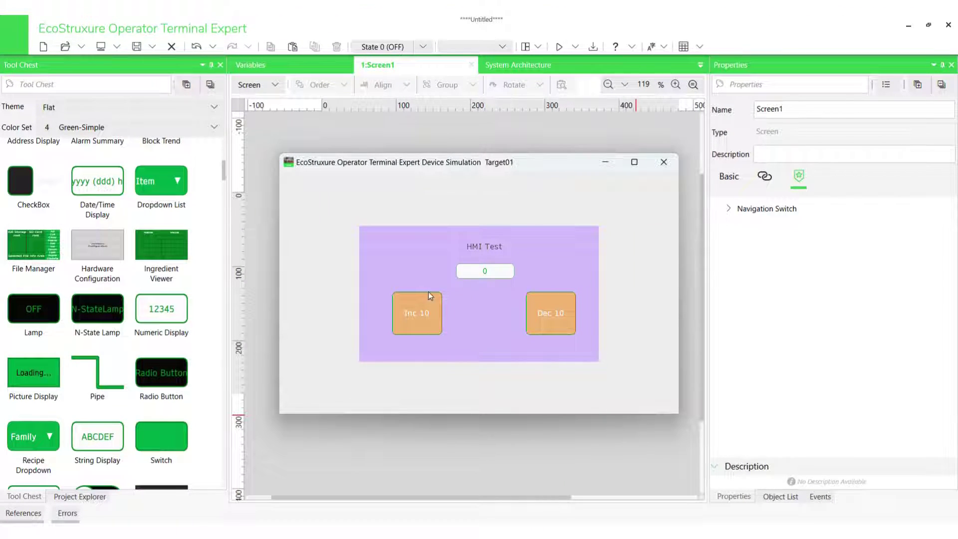
# Test the Inc 10 and Dec 10 switches in the device simulation by operating each of them
pyautogui.doubleClick(417, 319)
pyautogui.click(567, 319)
pyautogui.click(566, 317)
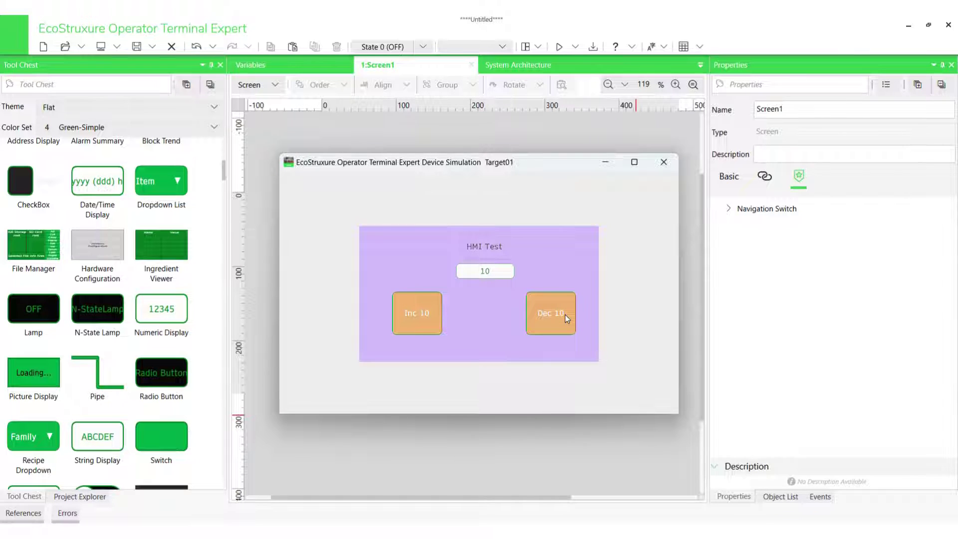